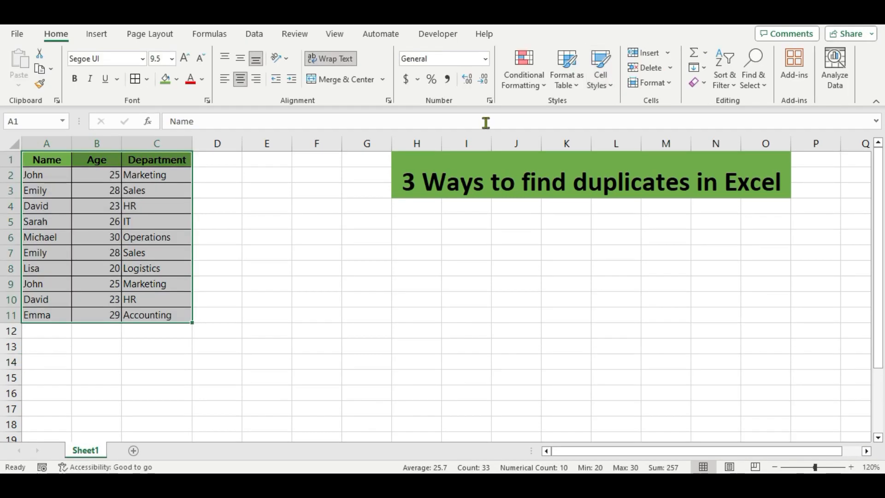
Select A1:C11, from the Name, Age and Department headers down to the last row
{"action": "left_click", "coordinate": [337, 193]}
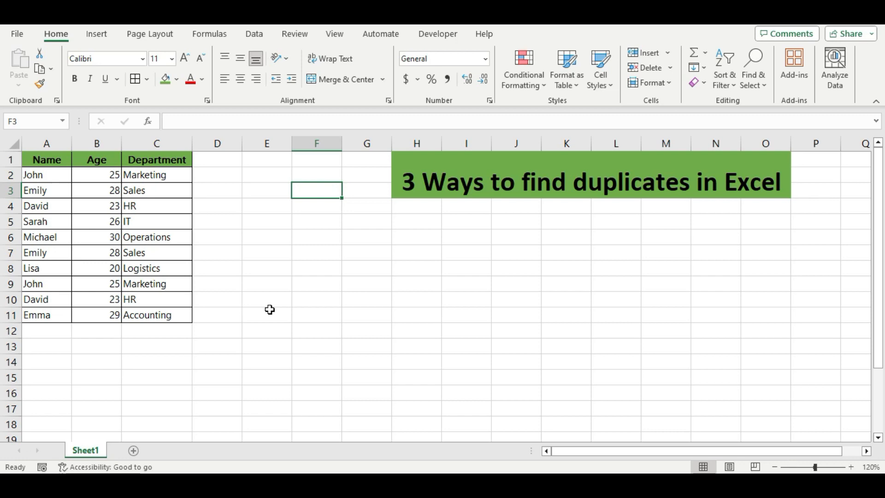
{"action": "left_click_drag", "start_coordinate": [44, 159], "coordinate": [149, 310]}
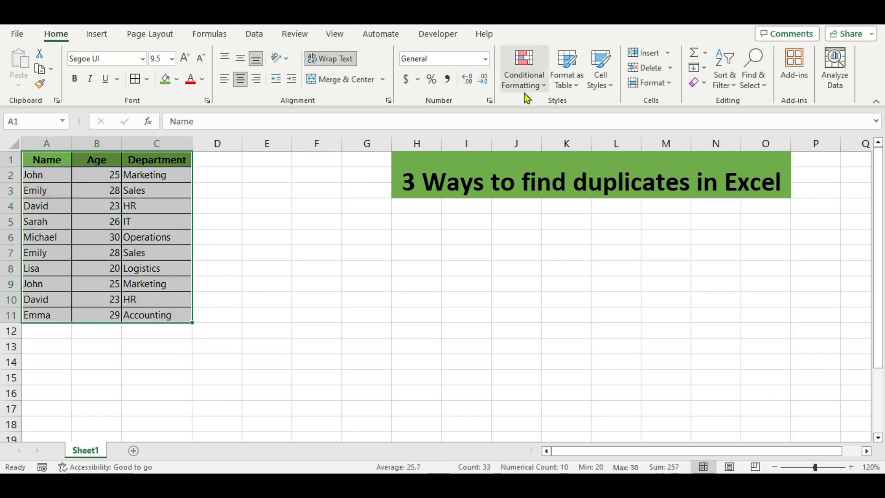
Apply Duplicate Values conditional formatting to A1:C11 with Light Red Fill and Dark Red Text
{"action": "left_click", "coordinate": [543, 84]}
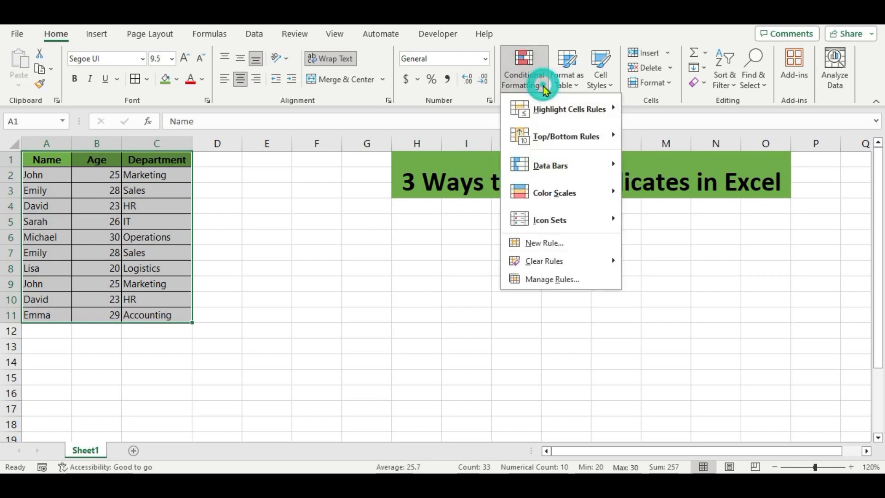
{"action": "mouse_move", "coordinate": [545, 113]}
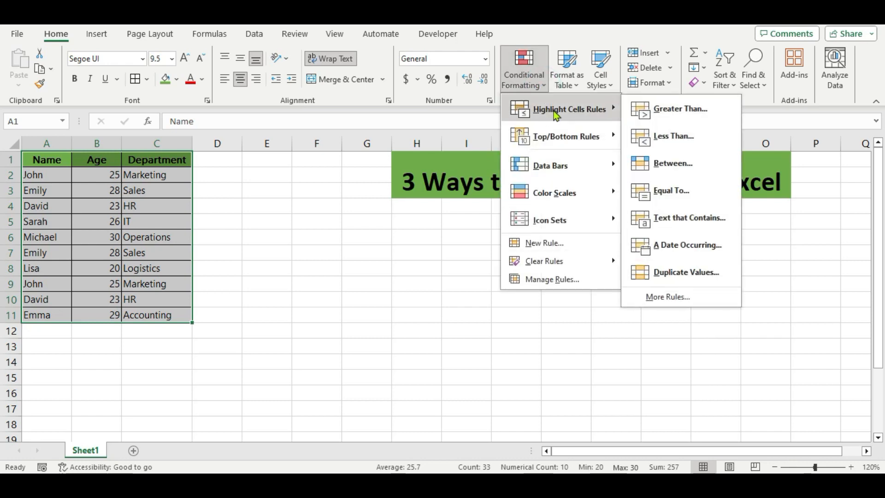
{"action": "left_click", "coordinate": [665, 275]}
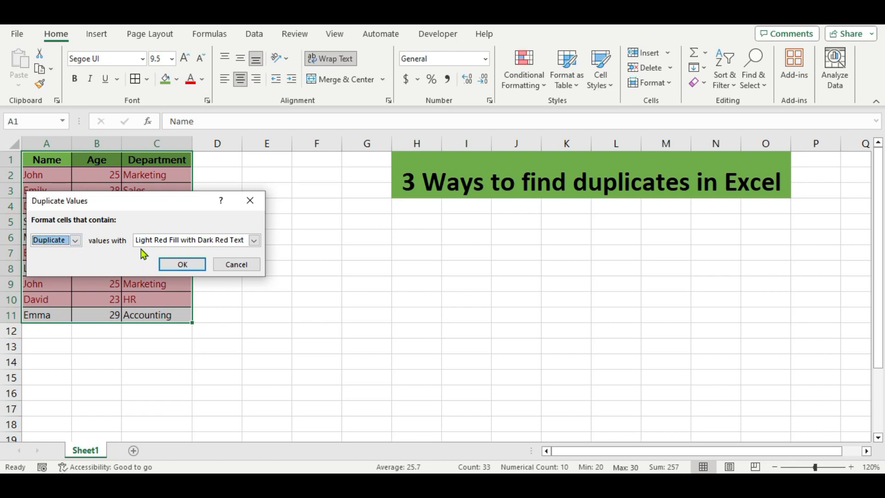
{"action": "left_click", "coordinate": [255, 245]}
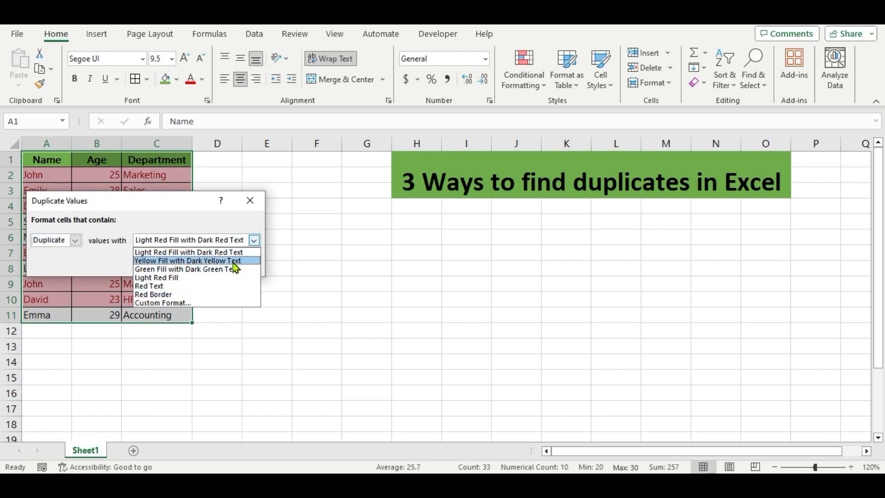
{"action": "left_click", "coordinate": [290, 250]}
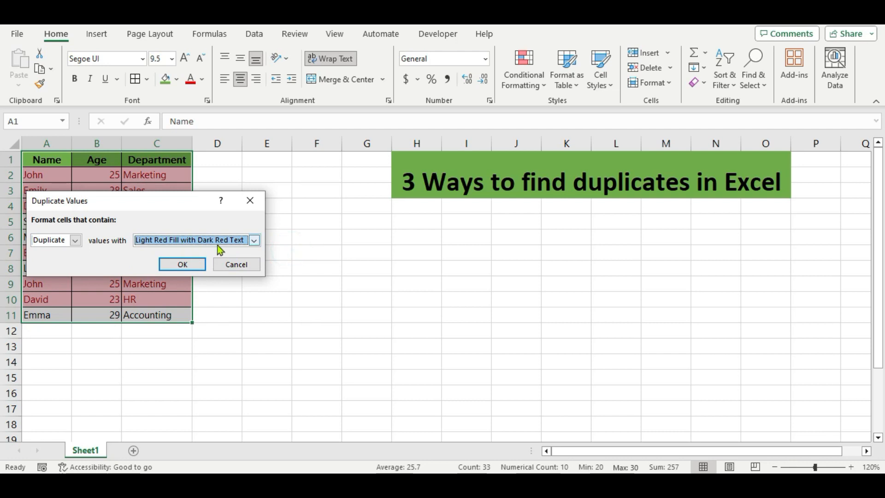
{"action": "left_click", "coordinate": [183, 264]}
{"action": "left_click", "coordinate": [246, 253]}
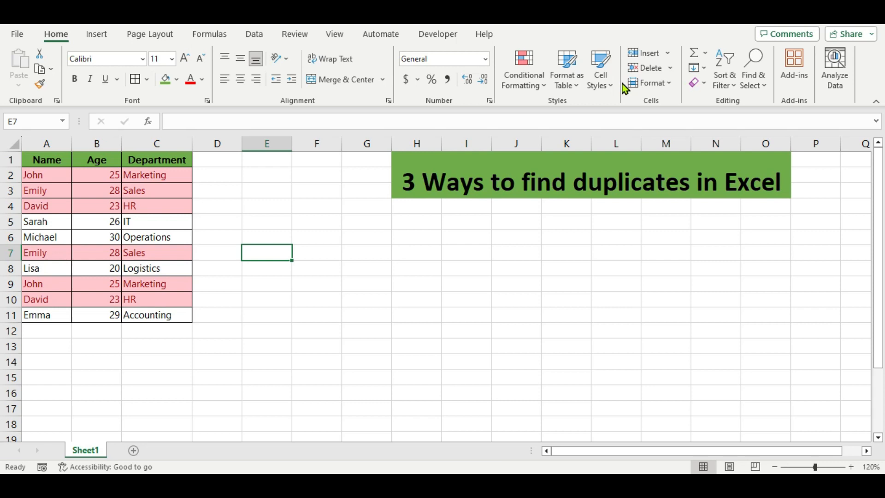
Enter =COUNTIF(A2:C11,A2) in D2, which returns 2 for John
{"action": "left_click", "coordinate": [206, 175]}
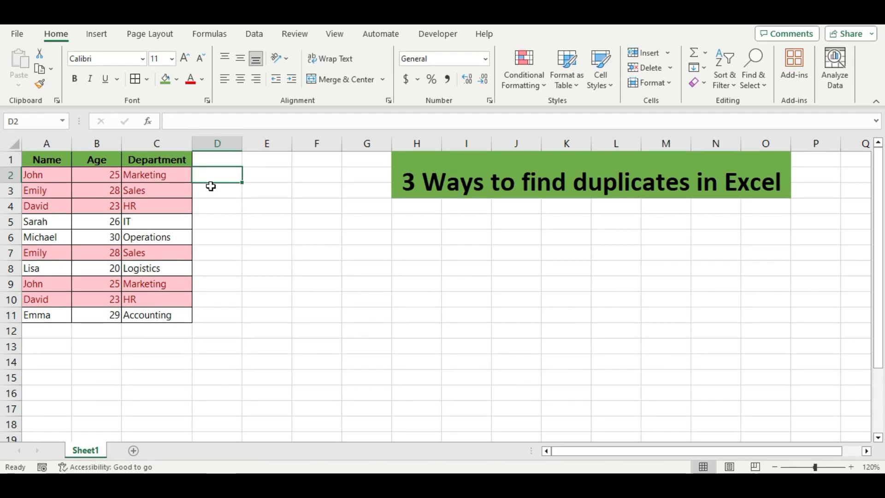
{"action": "type", "text": "="}
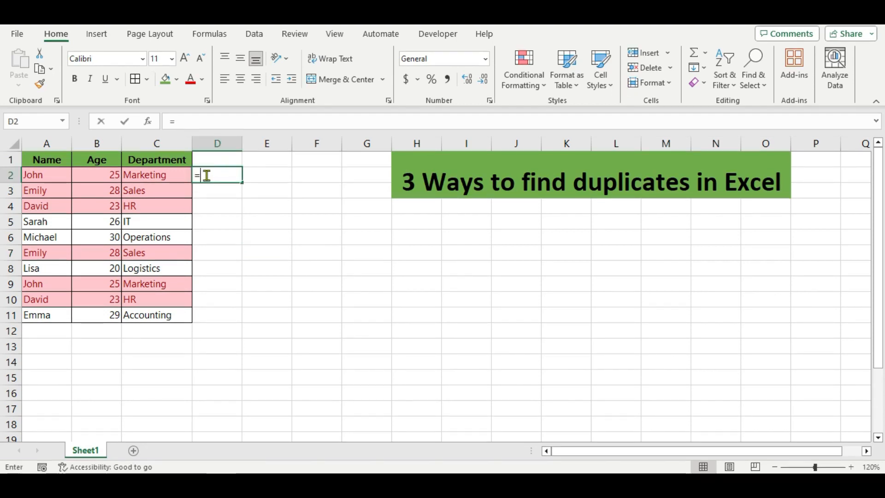
{"action": "type", "text": "count"}
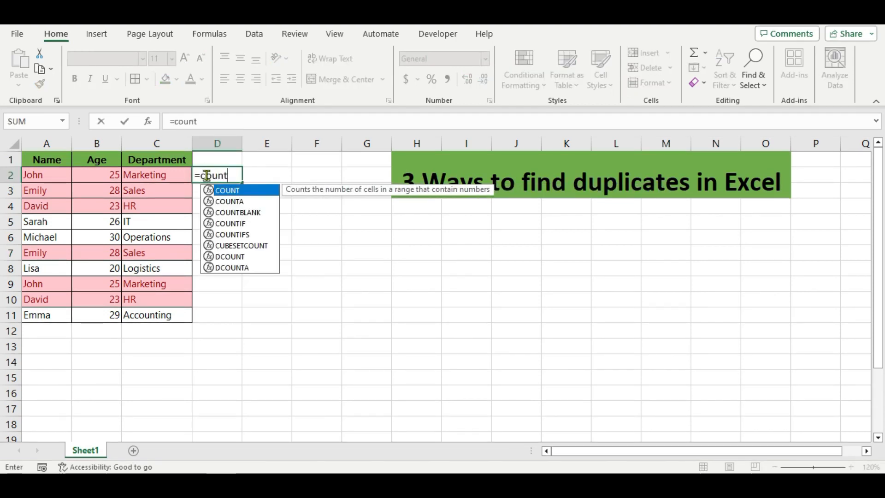
{"action": "left_click", "coordinate": [230, 223]}
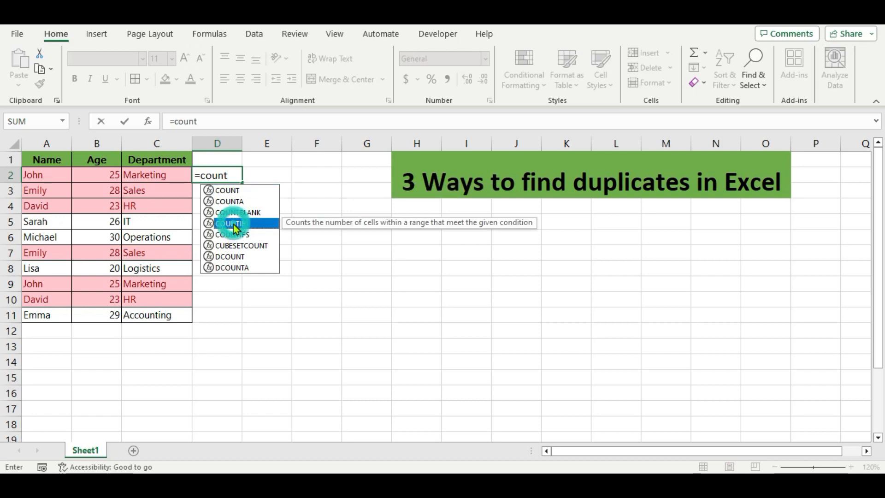
{"action": "double_click", "coordinate": [233, 223]}
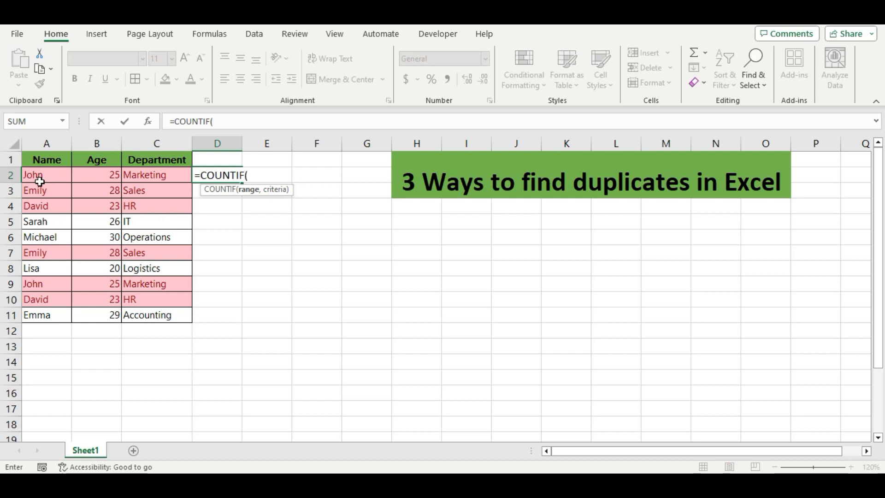
{"action": "left_click_drag", "start_coordinate": [36, 177], "coordinate": [151, 313]}
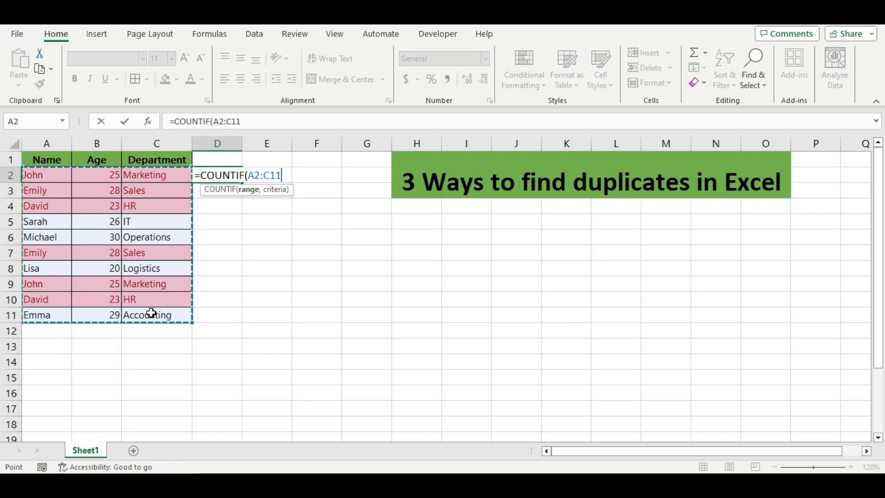
{"action": "type", "text": ","}
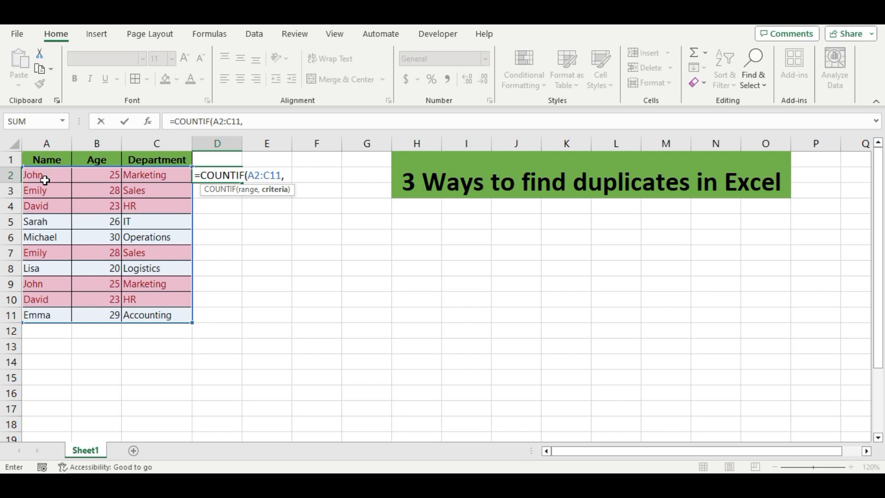
{"action": "left_click", "coordinate": [49, 175]}
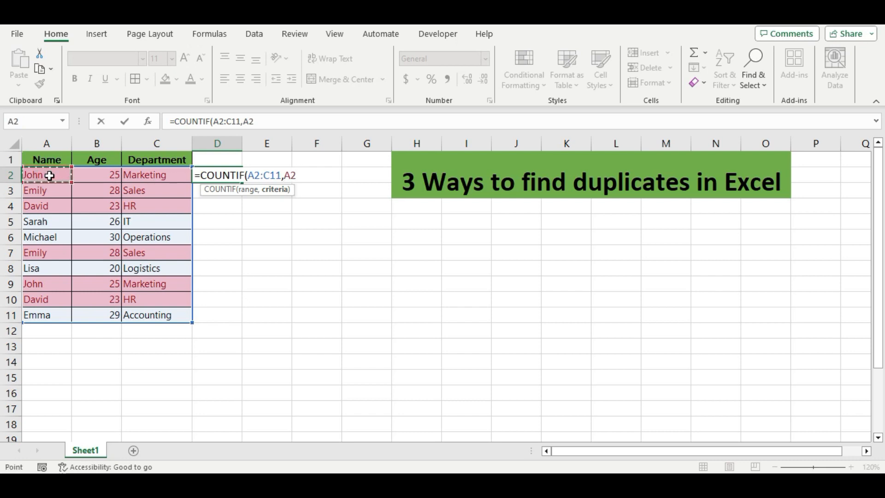
{"action": "type", "text": ")"}
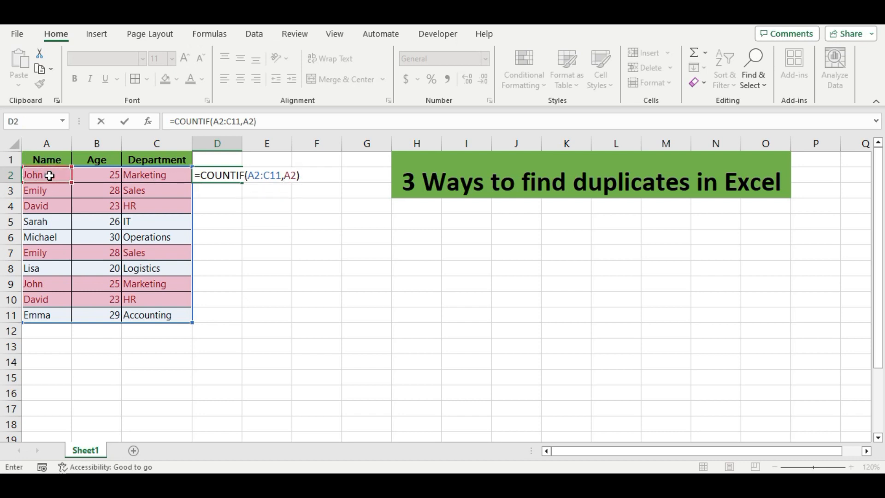
{"action": "key", "text": "Return"}
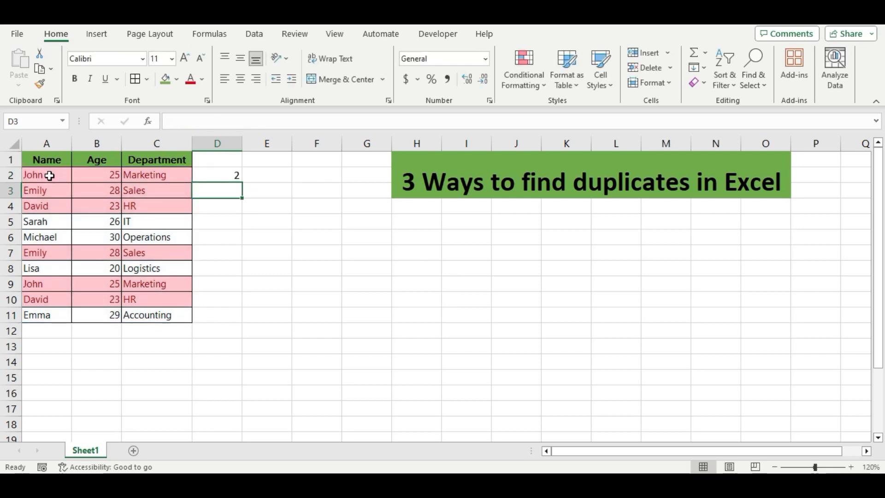
Show D2's COUNTIF formula as text by entering =FORMULATEXT(D2) in E2
{"action": "left_click", "coordinate": [224, 177]}
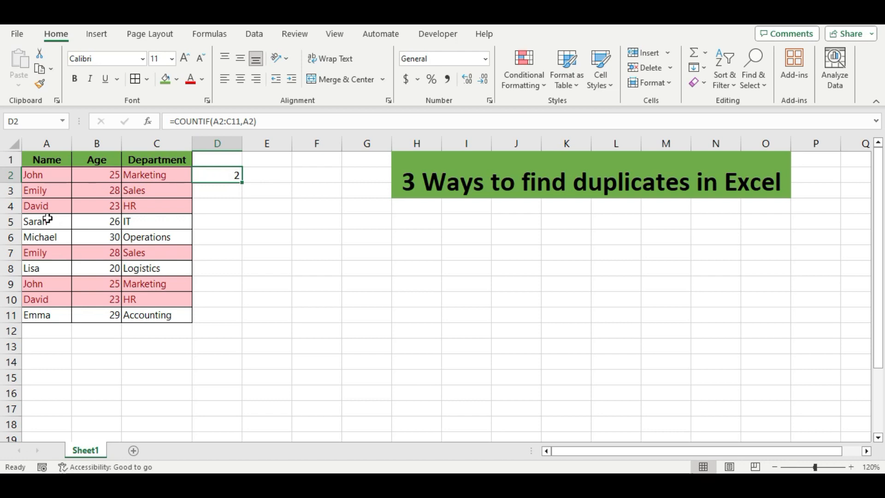
{"action": "left_click", "coordinate": [41, 174]}
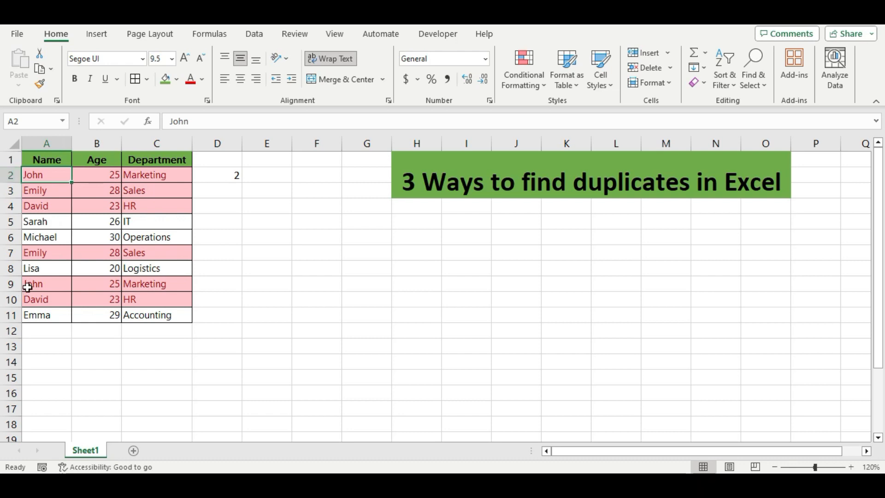
{"action": "left_click", "coordinate": [265, 176]}
{"action": "type", "text": "=for"}
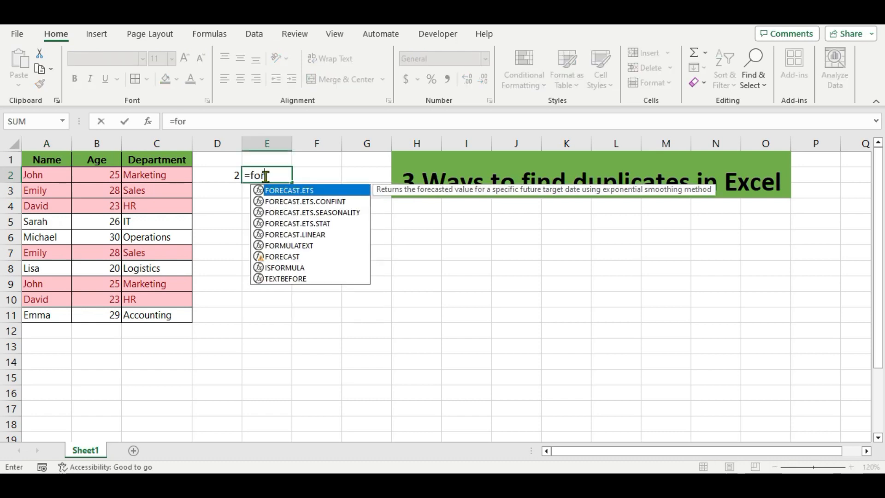
{"action": "left_click", "coordinate": [269, 247]}
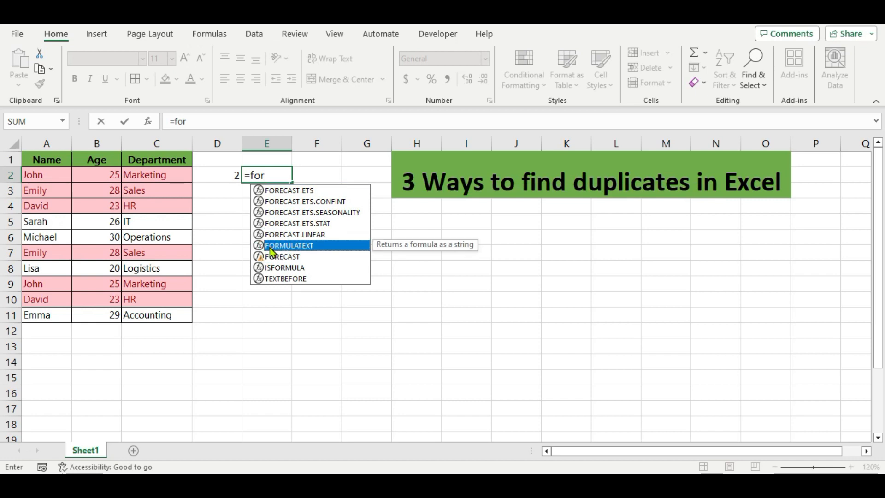
{"action": "double_click", "coordinate": [270, 248]}
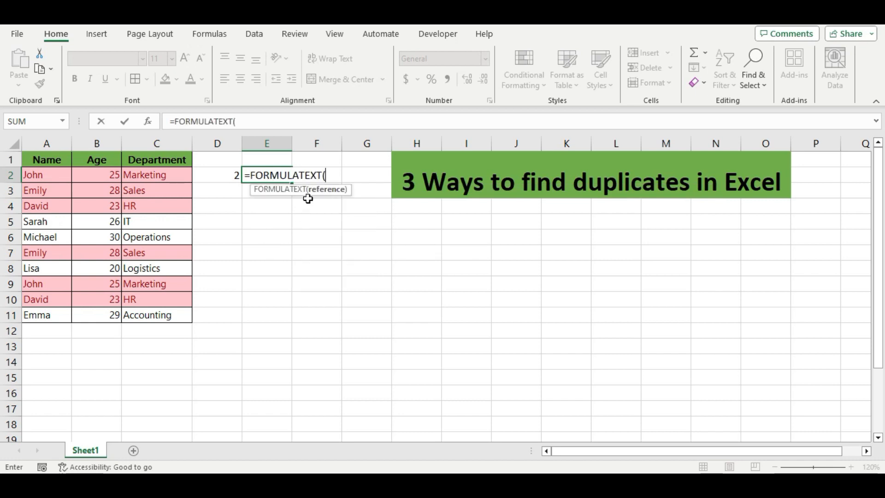
{"action": "left_click", "coordinate": [219, 175]}
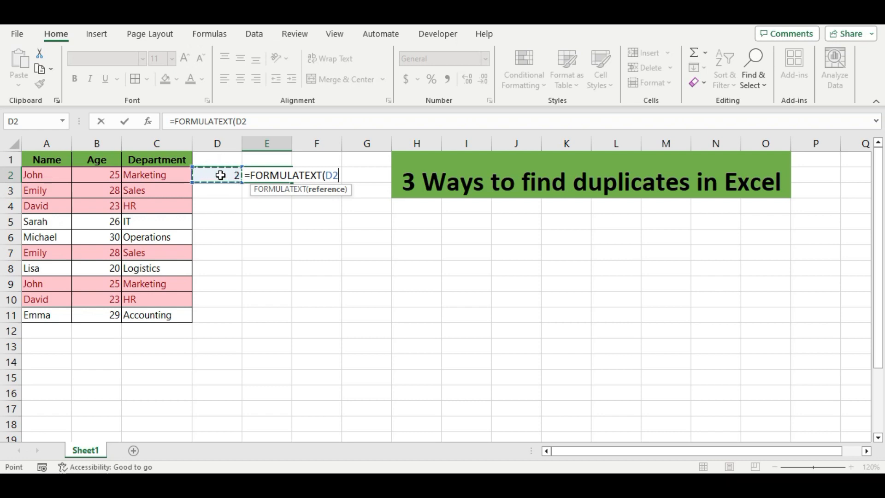
{"action": "type", "text": ")"}
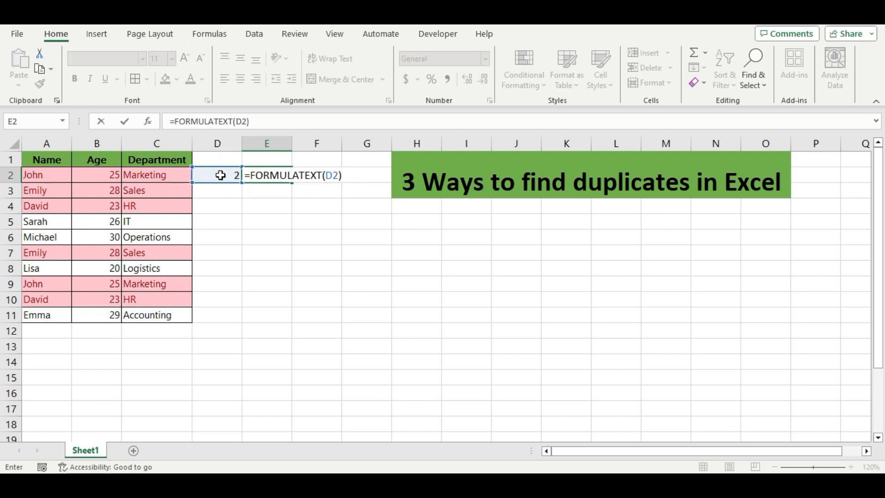
{"action": "key", "text": "Return"}
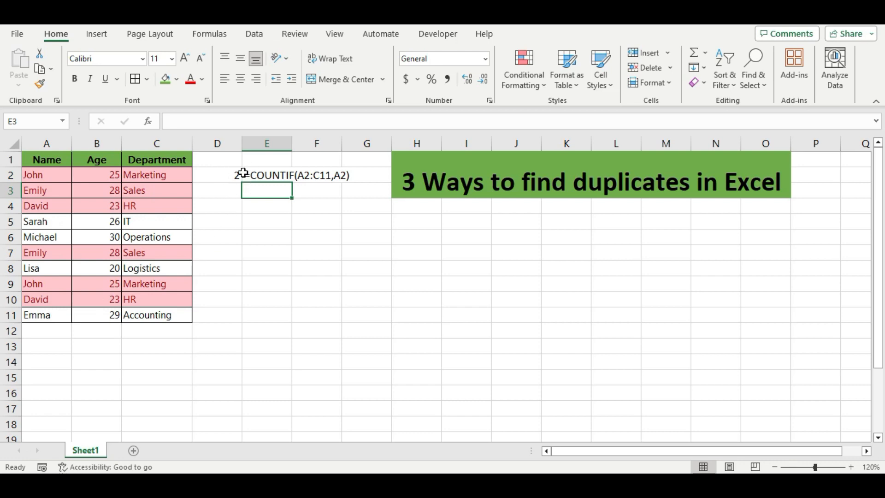
Change the COUNTIF range in D2 to the absolute reference $A$2:$C$11
{"action": "left_click", "coordinate": [217, 175]}
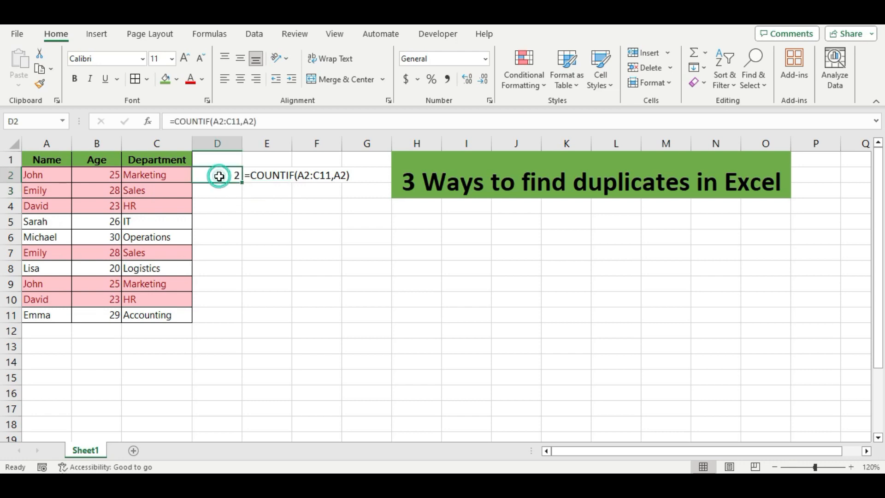
{"action": "left_click", "coordinate": [241, 120]}
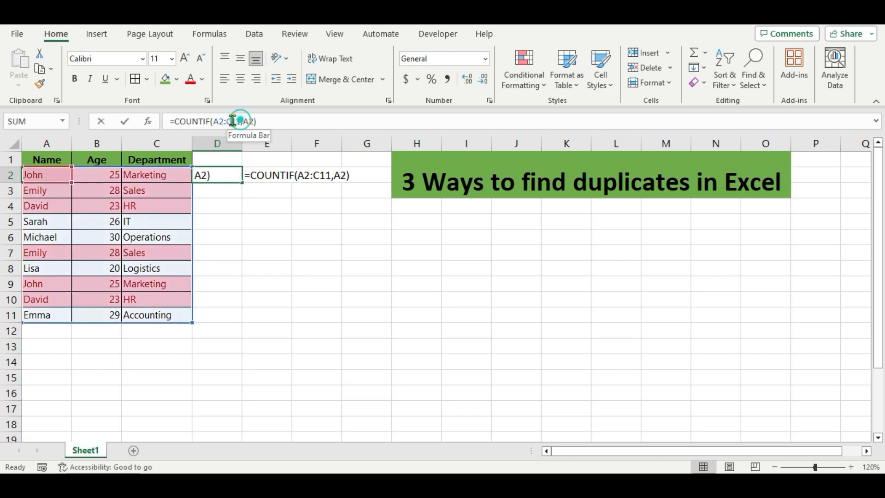
{"action": "double_click", "coordinate": [216, 120]}
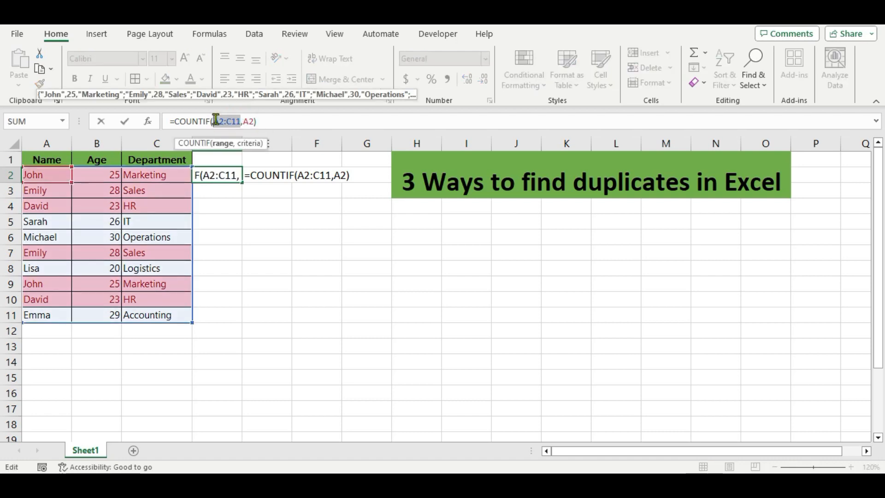
{"action": "key", "text": "F4"}
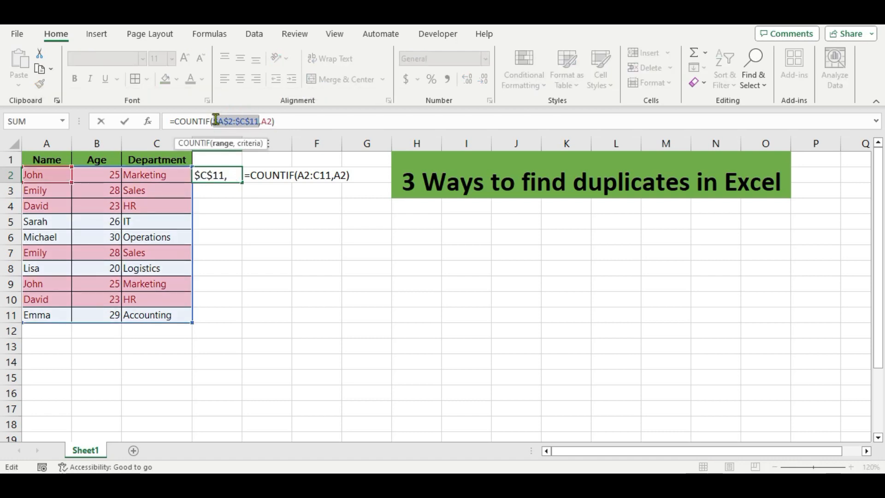
{"action": "left_click", "coordinate": [281, 120]}
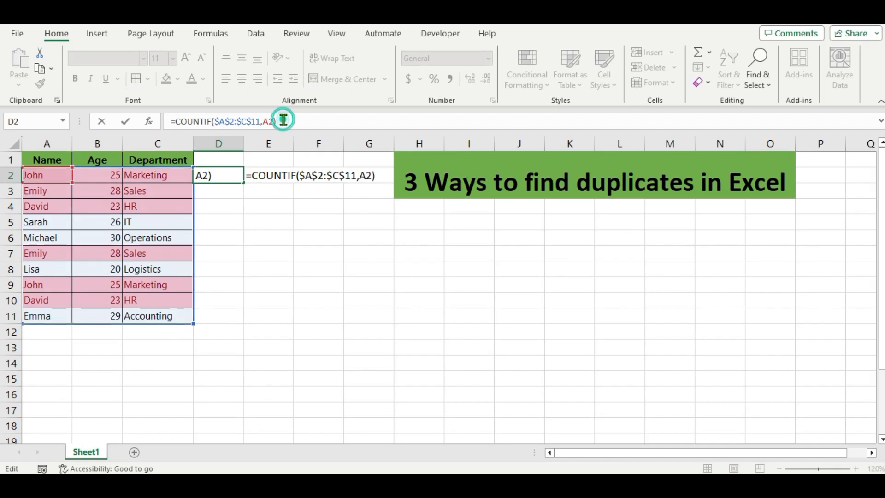
{"action": "left_click", "coordinate": [282, 206]}
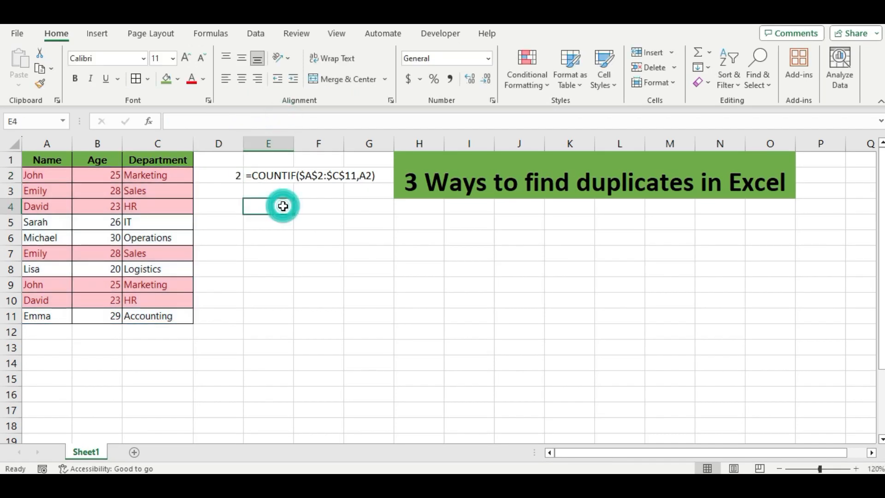
Fill the D2 count and E2 formula text down through row 11
{"action": "left_click", "coordinate": [229, 176]}
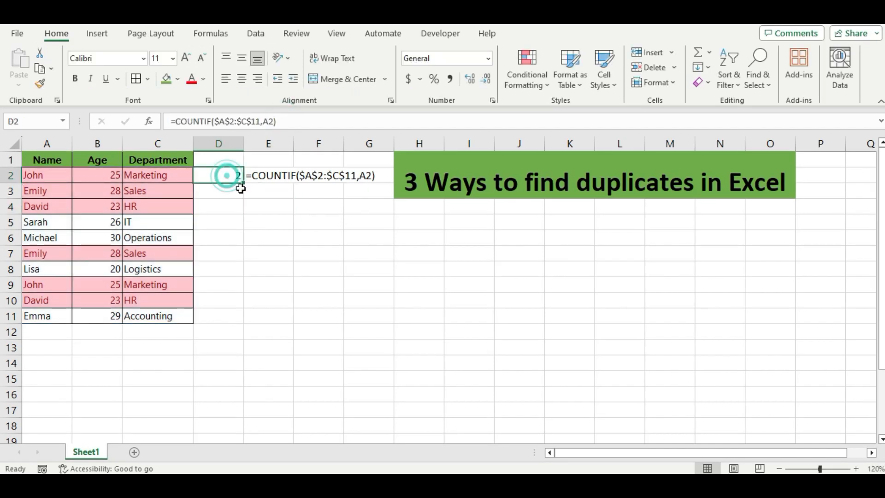
{"action": "left_click_drag", "start_coordinate": [244, 184], "coordinate": [246, 324]}
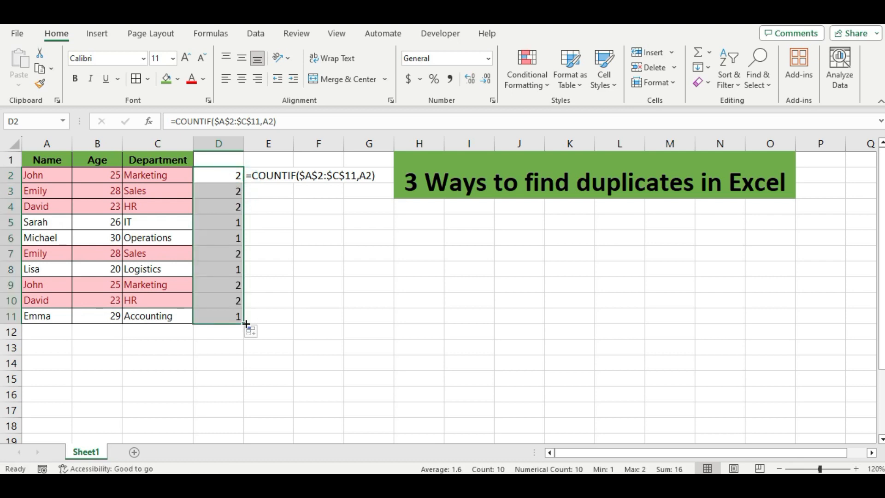
{"action": "left_click", "coordinate": [309, 237]}
{"action": "left_click", "coordinate": [271, 176]}
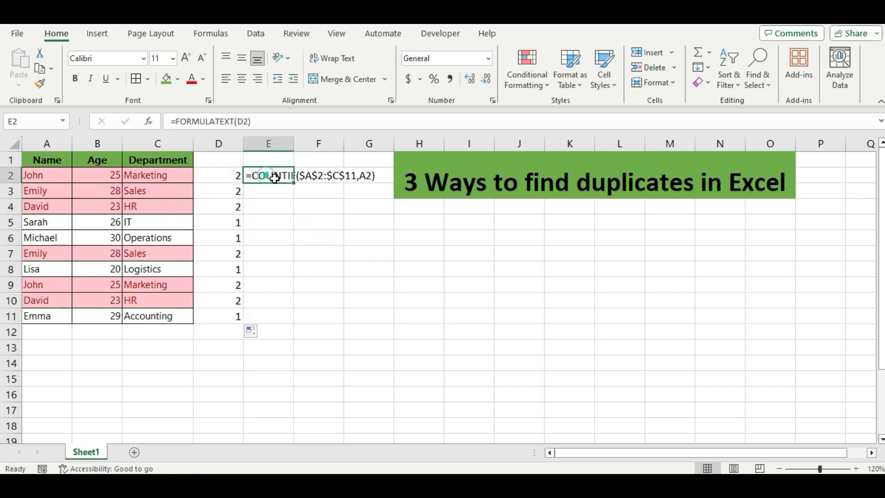
{"action": "left_click_drag", "start_coordinate": [294, 183], "coordinate": [295, 326]}
{"action": "left_click", "coordinate": [302, 372]}
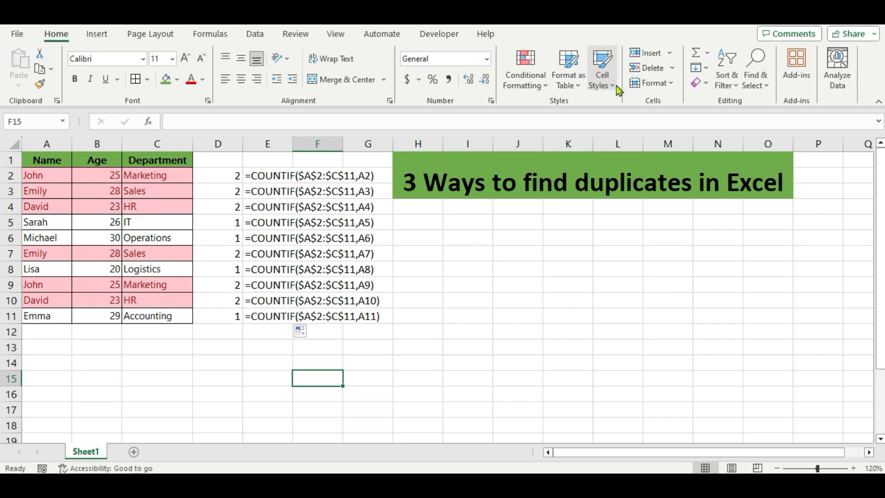
Insert a PivotTable from the Sheet1 table range A1:C11 onto a new worksheet
{"action": "left_click", "coordinate": [42, 196]}
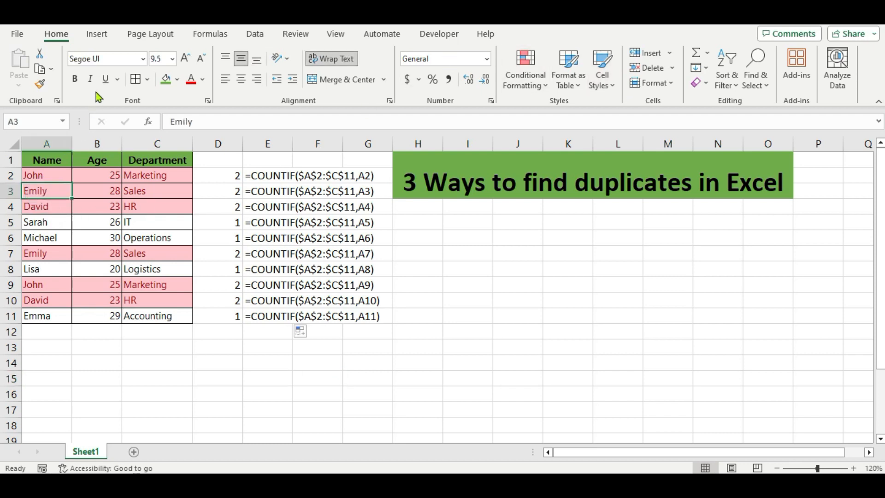
{"action": "left_click", "coordinate": [97, 36]}
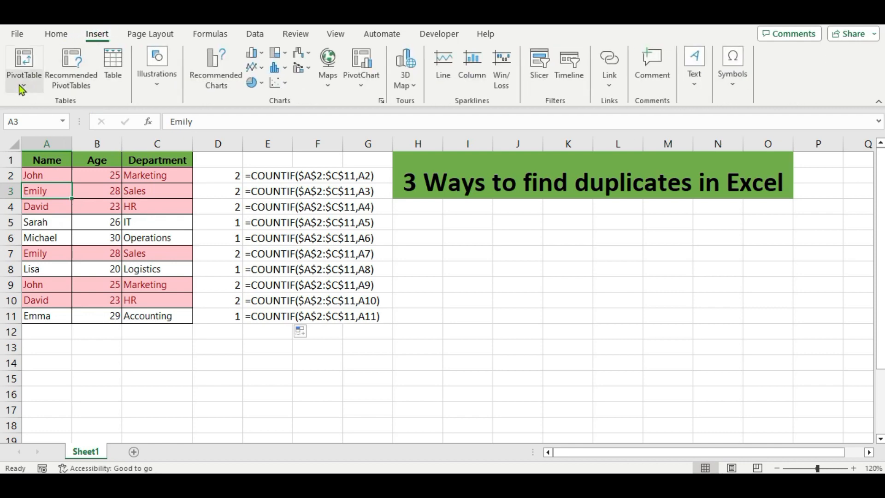
{"action": "left_click", "coordinate": [24, 85]}
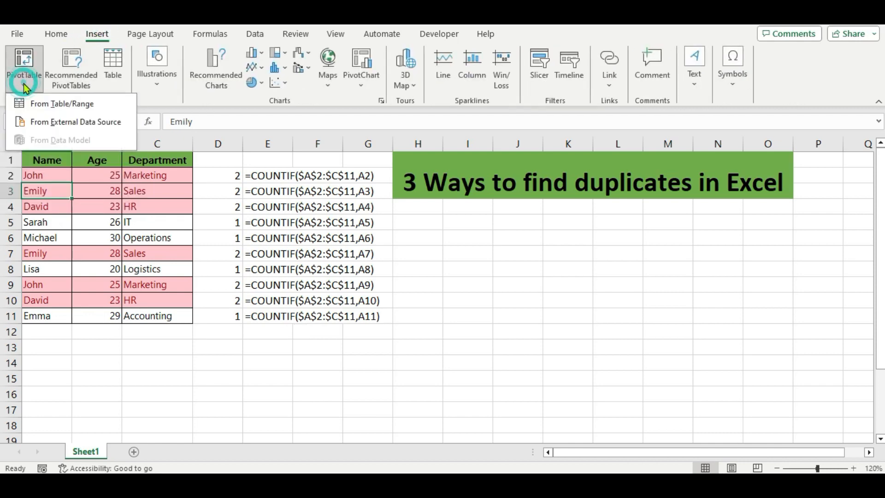
{"action": "left_click", "coordinate": [38, 102]}
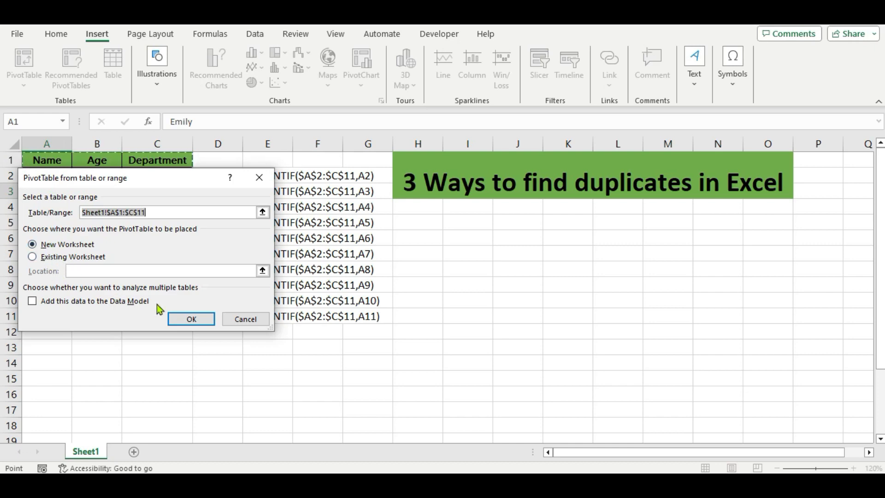
{"action": "left_click", "coordinate": [183, 318]}
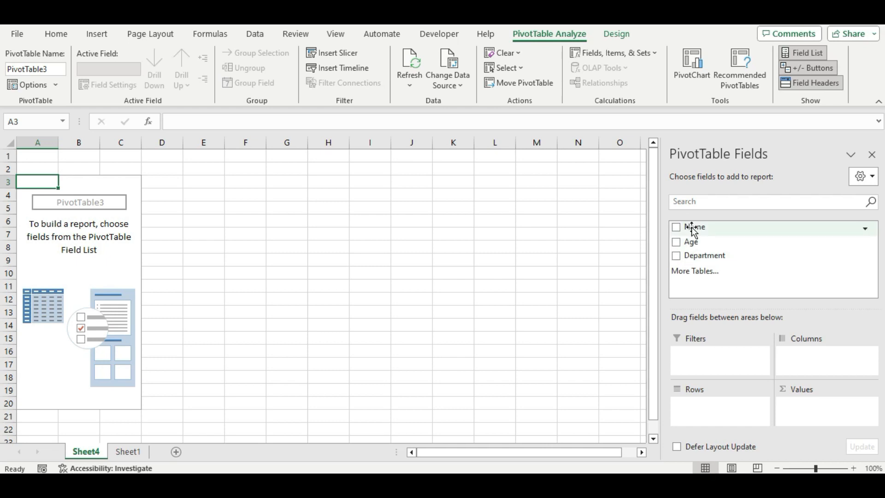
Add the Name field to the PivotTable's Rows and Values so each name is counted
{"action": "left_click_drag", "start_coordinate": [693, 229], "coordinate": [692, 413]}
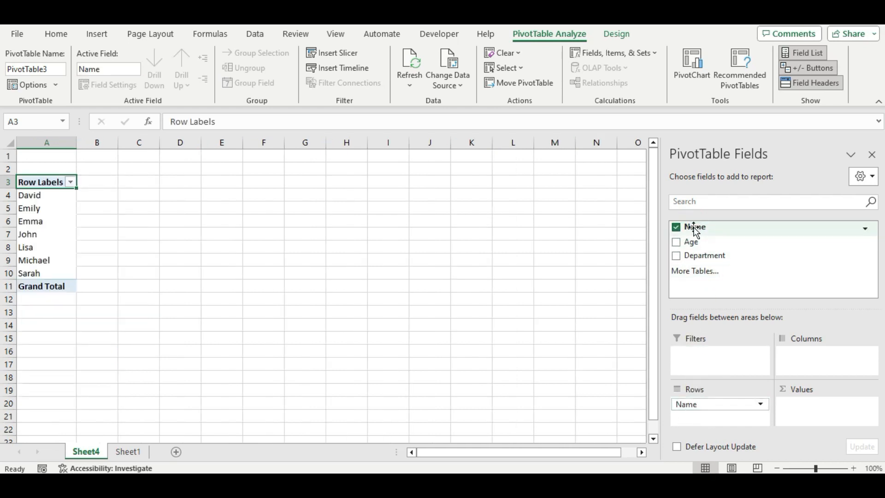
{"action": "left_click_drag", "start_coordinate": [694, 226], "coordinate": [807, 410]}
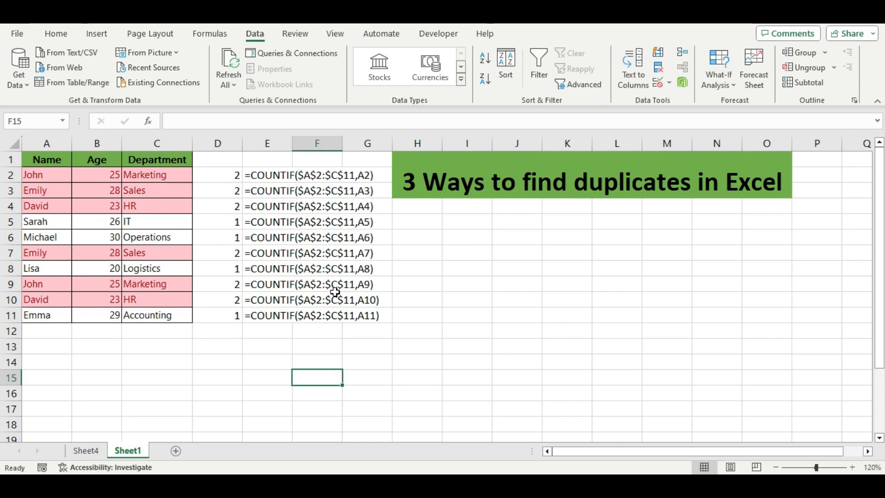
Select A1:C11 and bring up Data > Remove Duplicates with all three columns checked
{"action": "left_click_drag", "start_coordinate": [37, 160], "coordinate": [149, 314]}
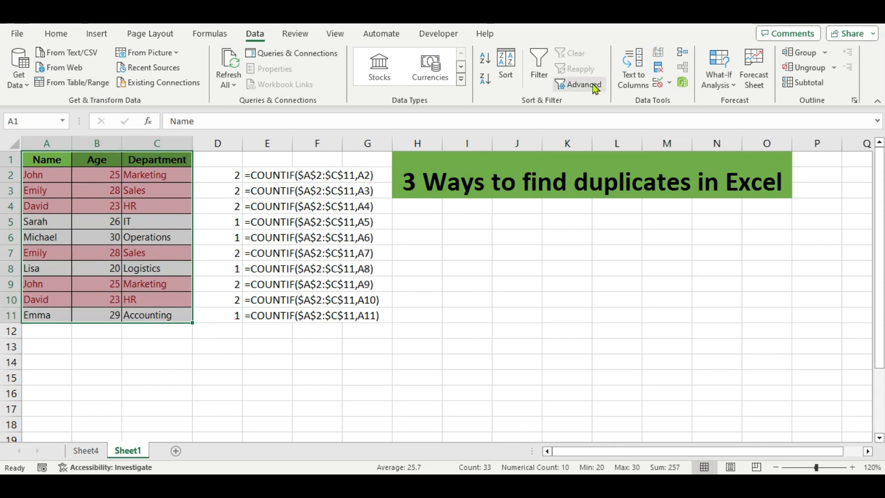
{"action": "left_click", "coordinate": [659, 73]}
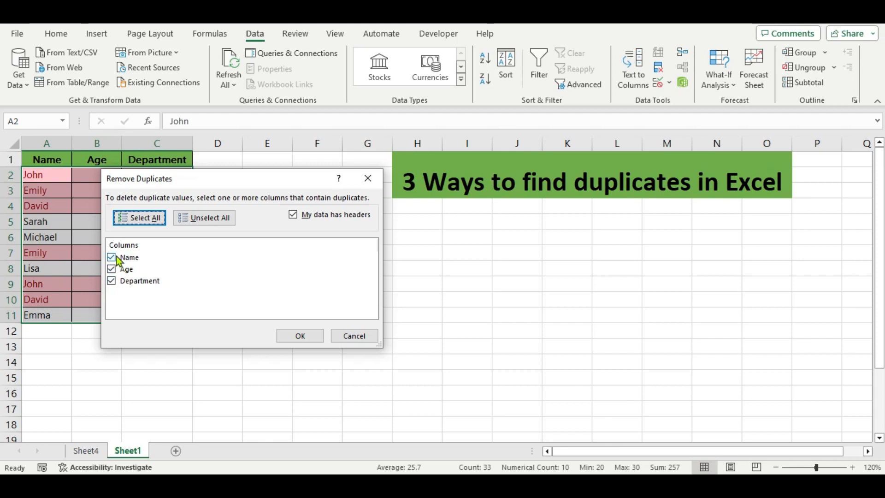
Remove duplicates across Name, Age and Department, deleting 3 rows and leaving 7 unique
{"action": "left_click_drag", "start_coordinate": [209, 183], "coordinate": [506, 227]}
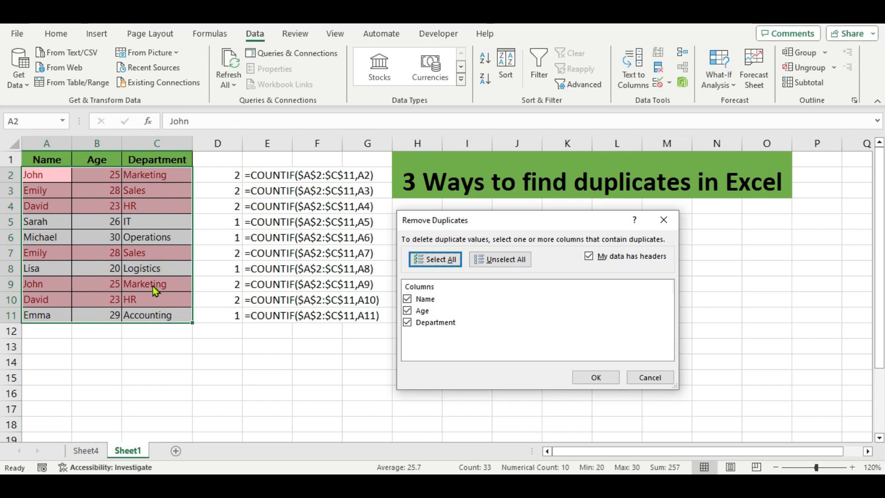
{"action": "left_click_drag", "start_coordinate": [472, 219], "coordinate": [192, 170]}
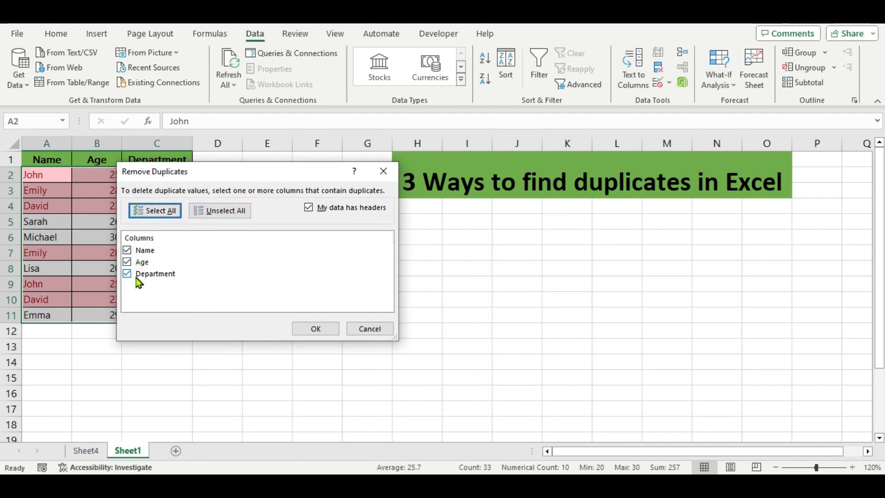
{"action": "left_click", "coordinate": [304, 331]}
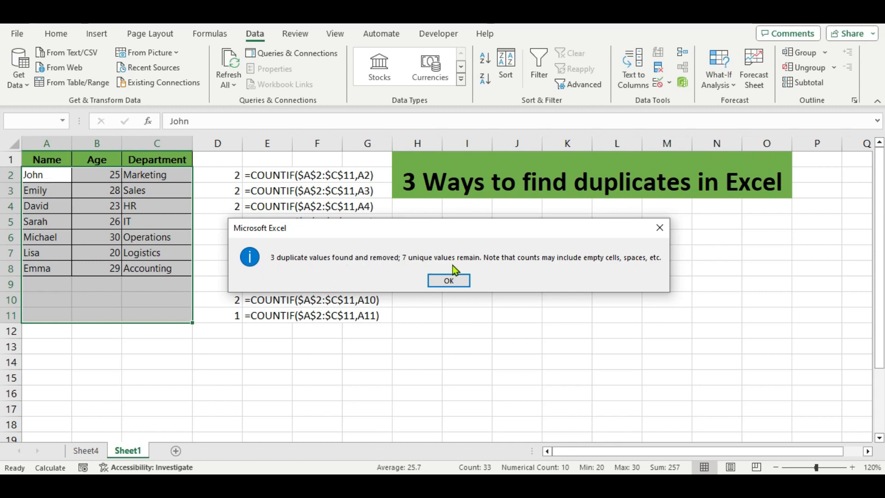
{"action": "left_click", "coordinate": [446, 283]}
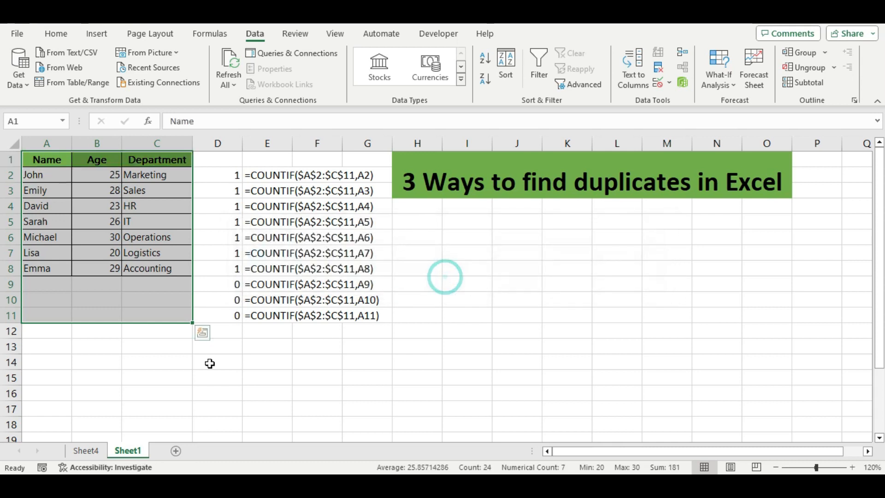
{"action": "left_click", "coordinate": [166, 370]}
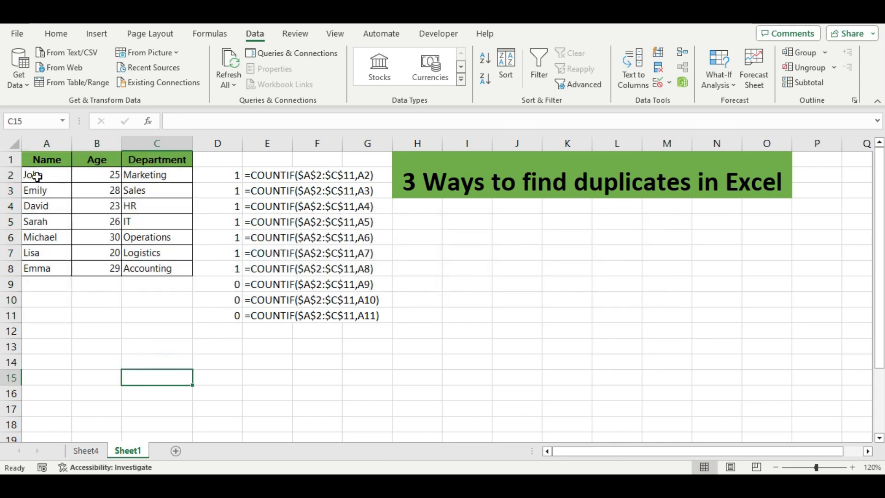